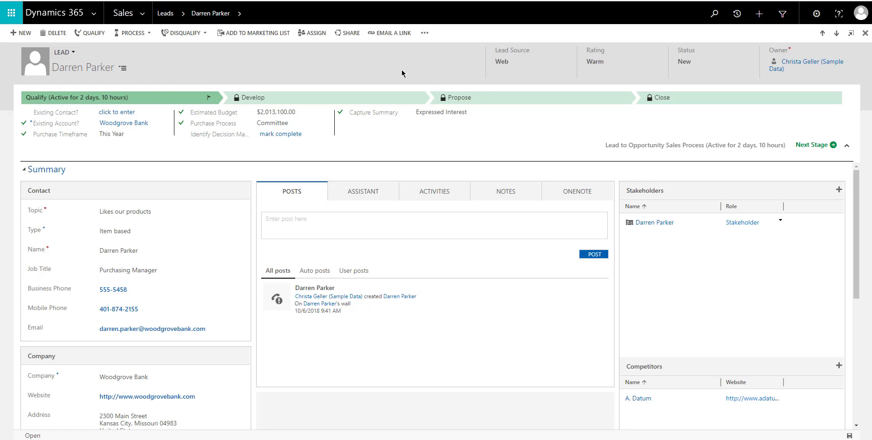
- Start a phone call activity on the lead with subject "Follow up" and description "Call to follow up after initial meeting"
click(438, 198)
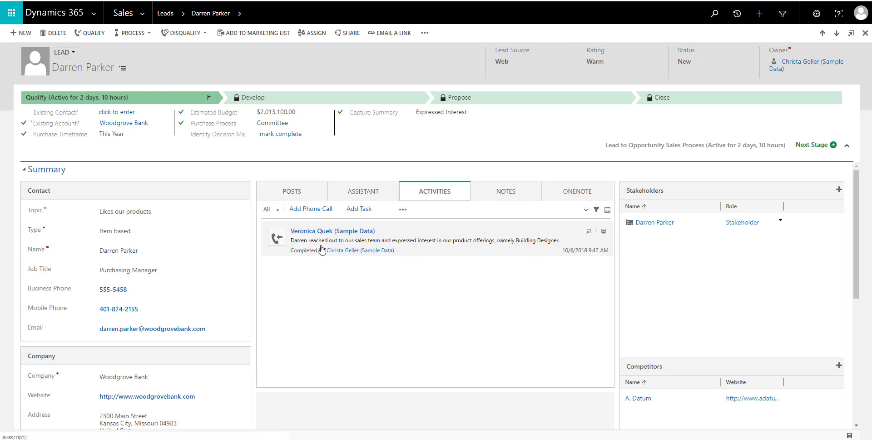
click(317, 210)
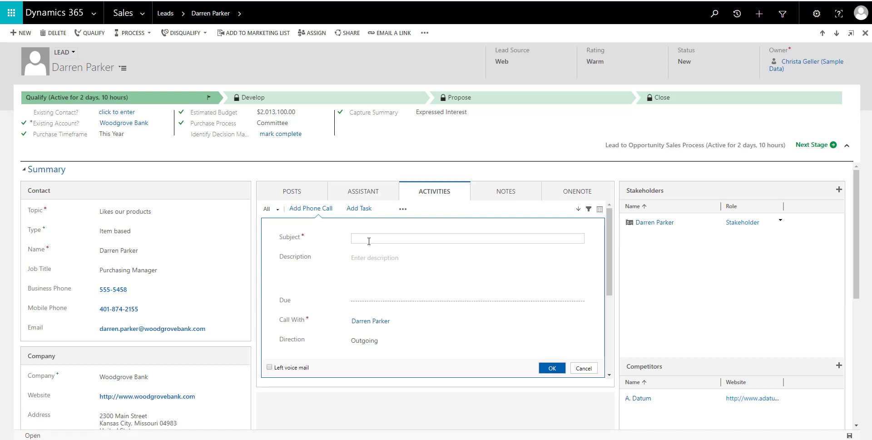
text(Follow up)
click(399, 258)
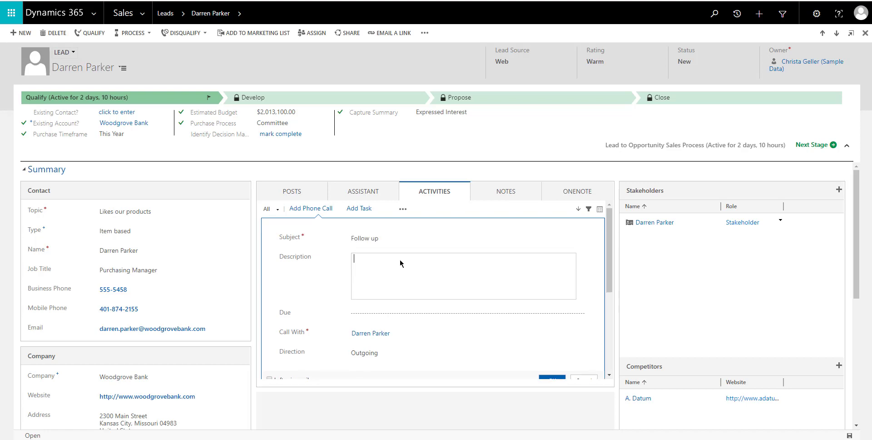
text(Call to follow up after initial meeting)
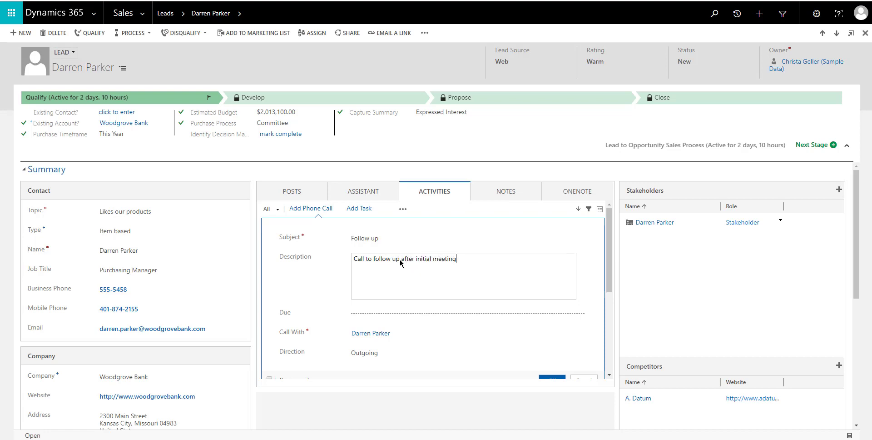
- Set the call's due date to 10/8/2018 at 8:00 AM and save the phone call activity
click(368, 320)
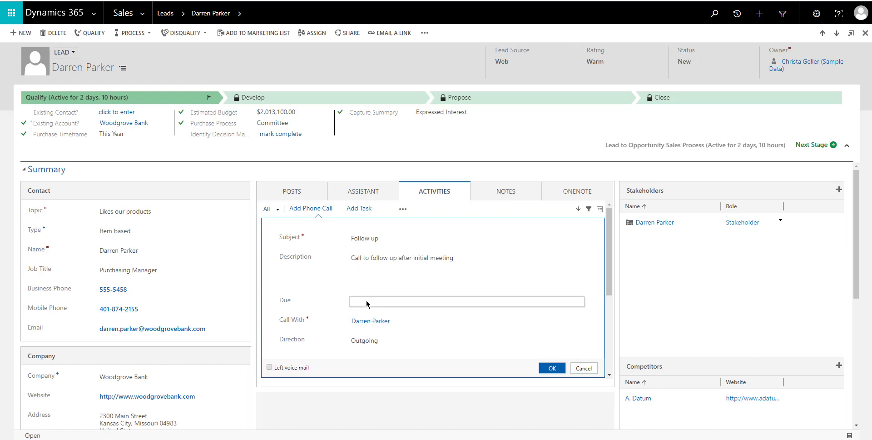
click(368, 302)
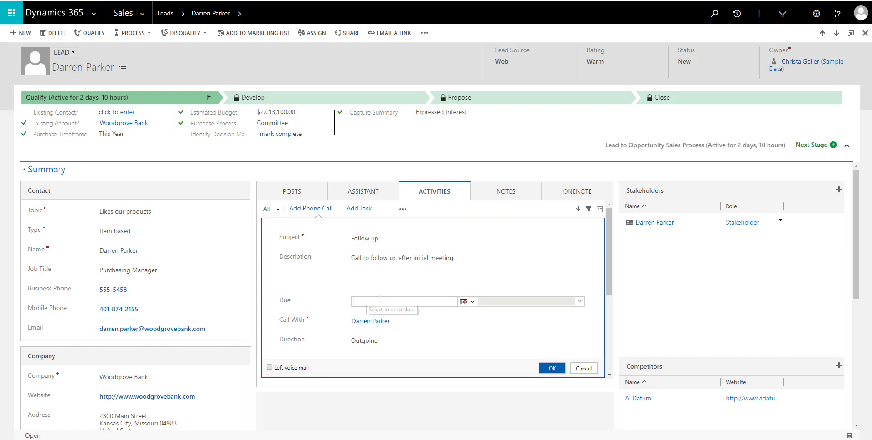
click(468, 302)
click(472, 237)
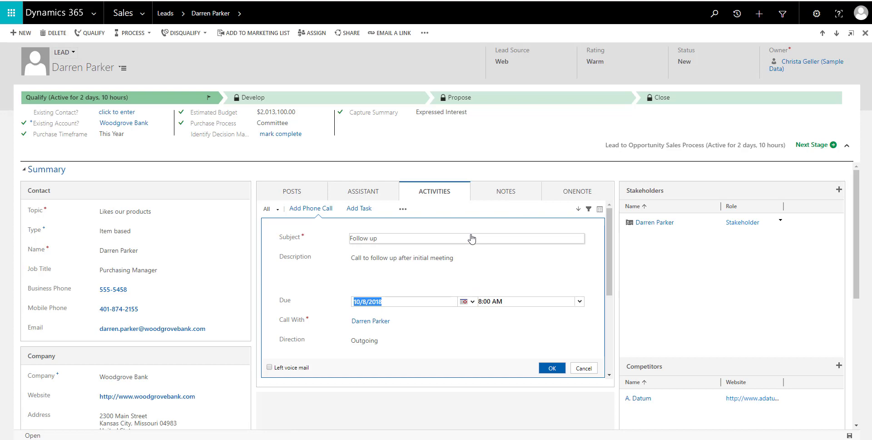
click(552, 368)
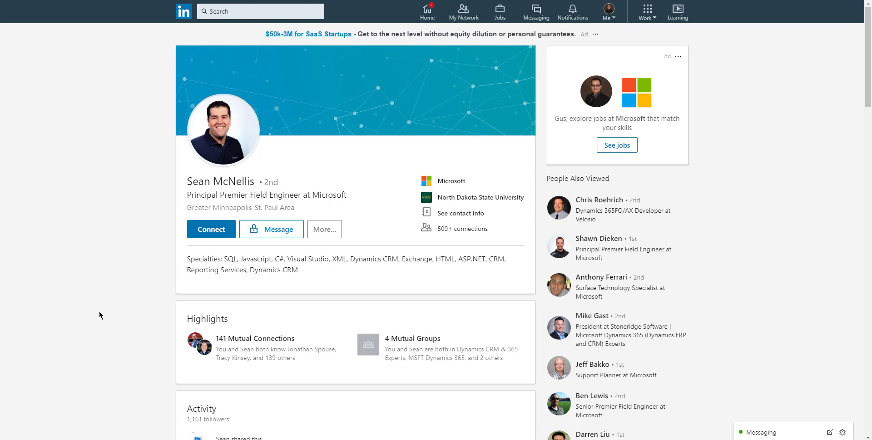
- Switch to the Organization Settings Editor solution and add the MakeSocialPanePhoneCallCompleted setting, accepting the change to CRM
mouse_move(345, 439)
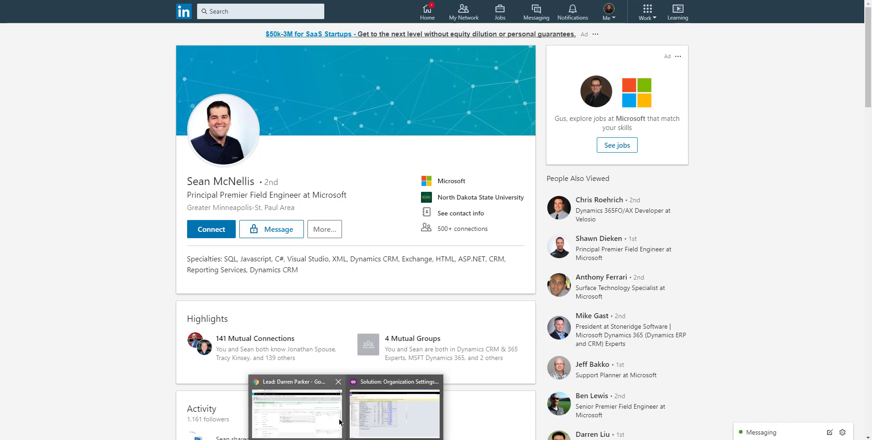
click(326, 409)
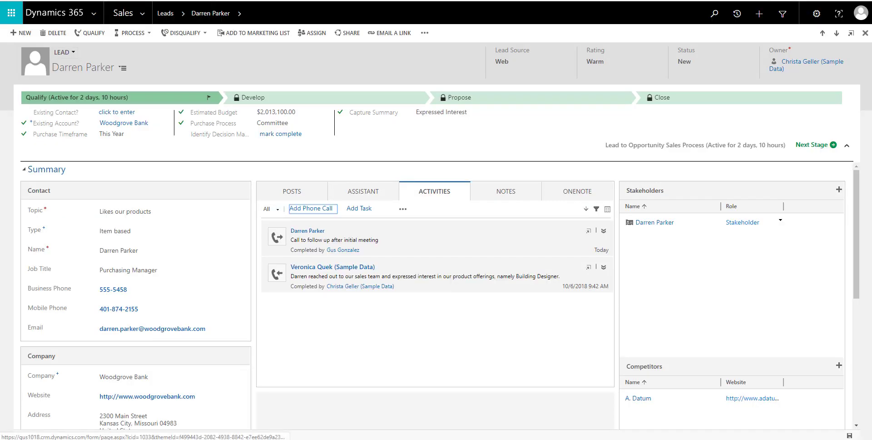
key(alt+Tab)
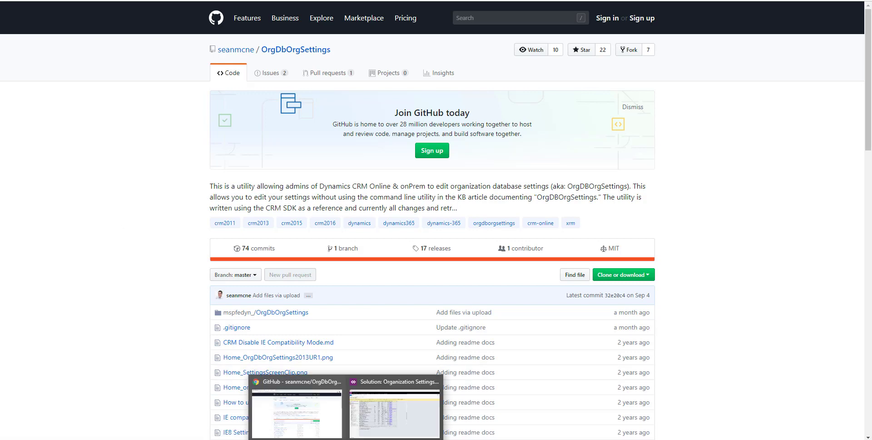
click(395, 399)
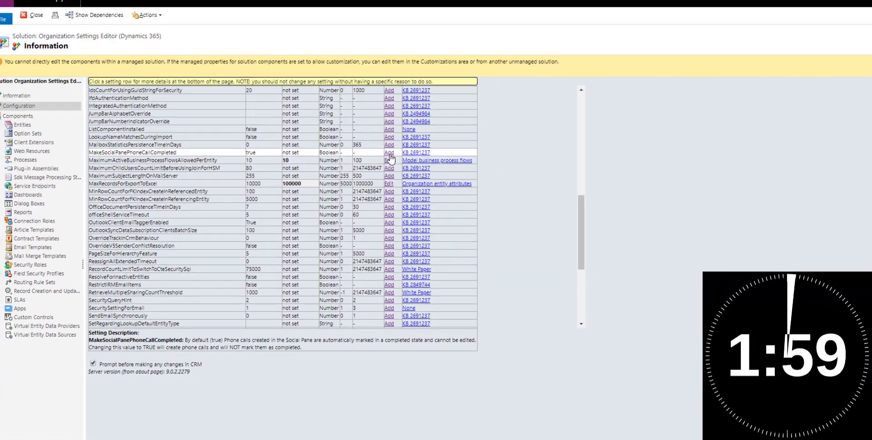
click(832, 218)
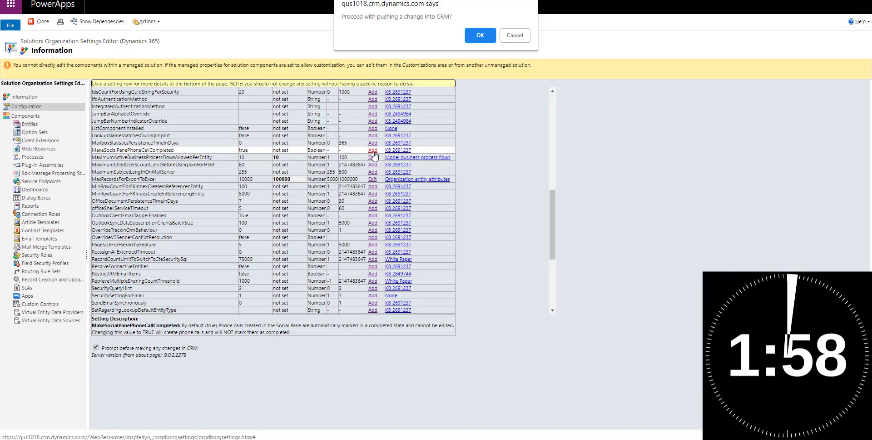
click(480, 39)
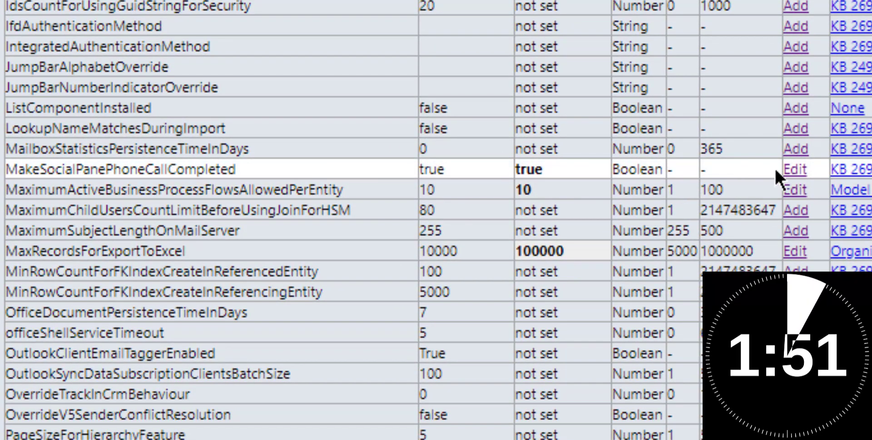
- Set MakeSocialPanePhoneCallCompleted to false and push the update into CRM
click(795, 170)
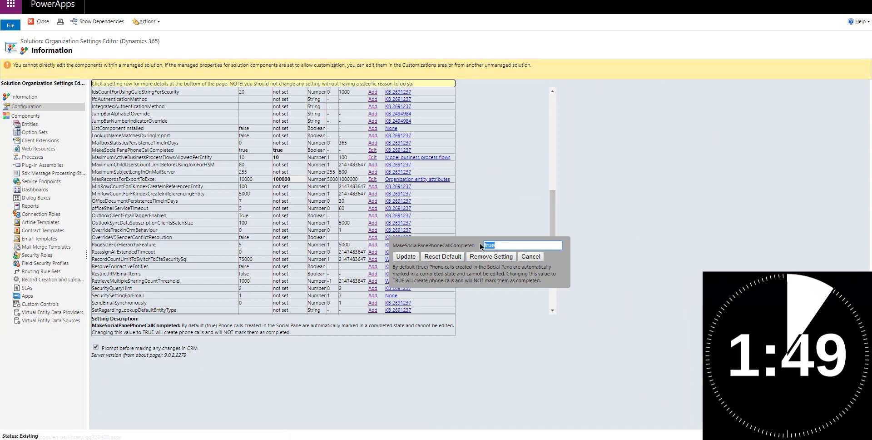
text(false)
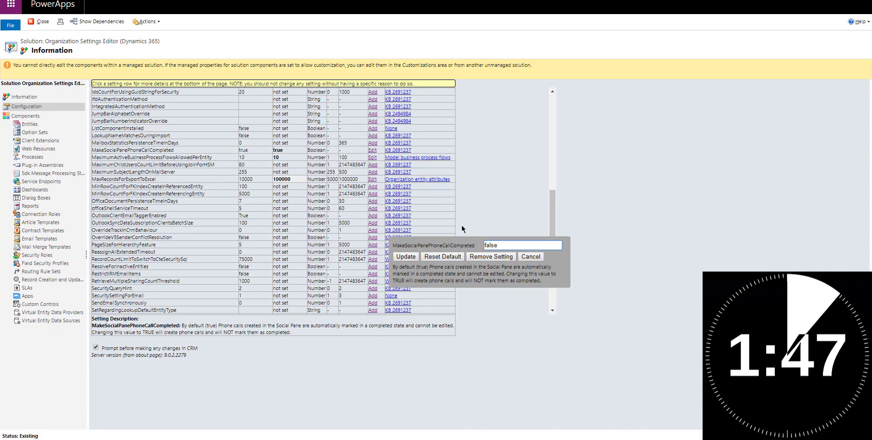
click(408, 258)
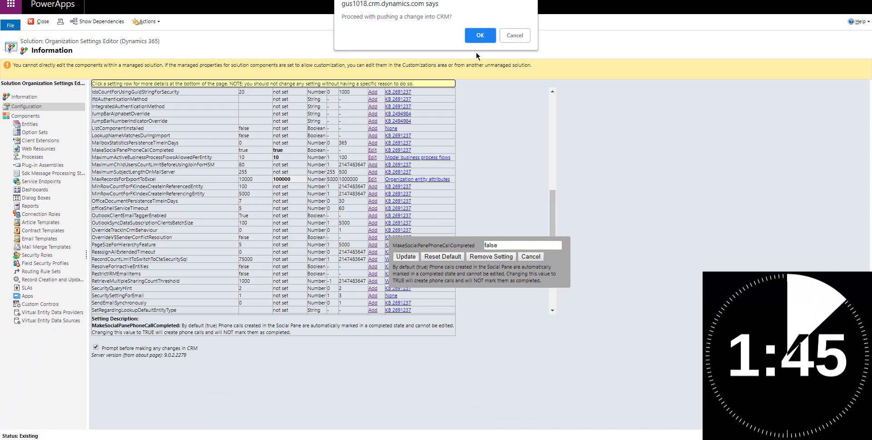
click(479, 36)
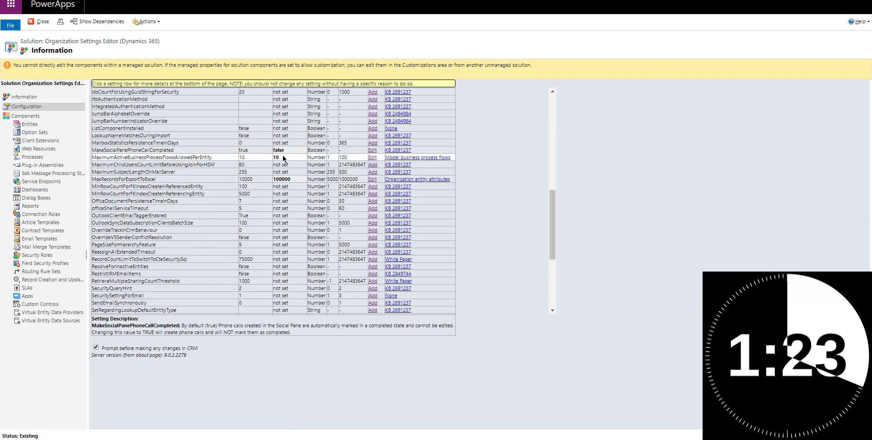
- Switch back to Dynamics 365 and open the Coho Winery purchasing manager's record from the Active Contacts view
mouse_move(345, 436)
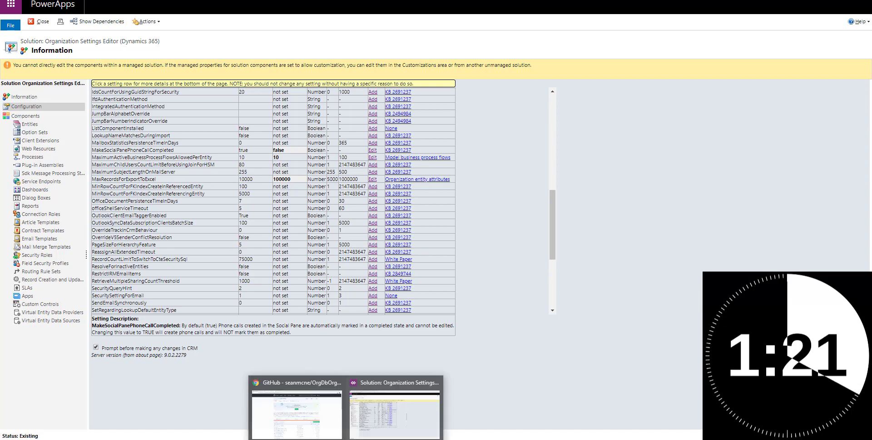
click(307, 410)
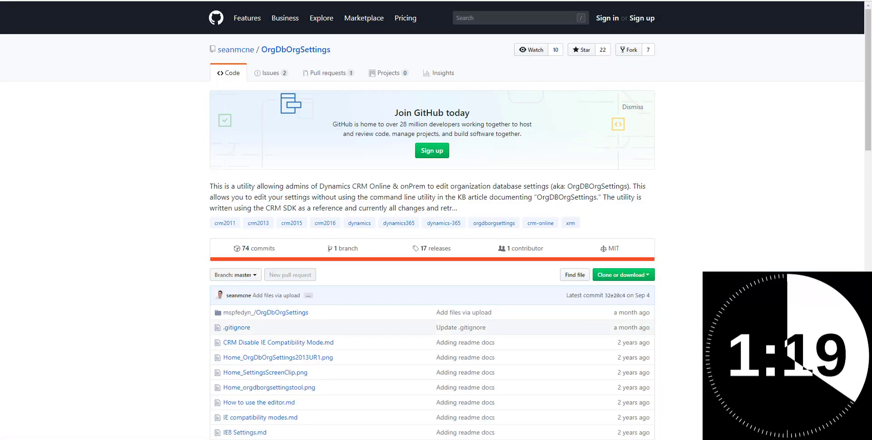
key(alt+Tab)
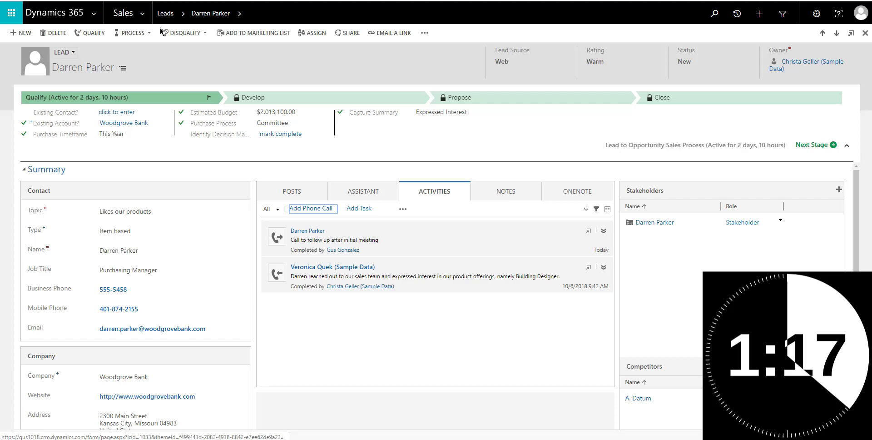
click(146, 16)
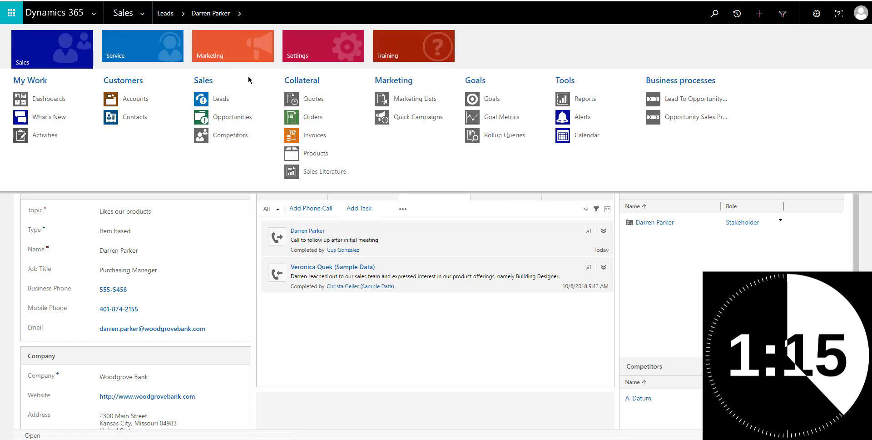
click(152, 118)
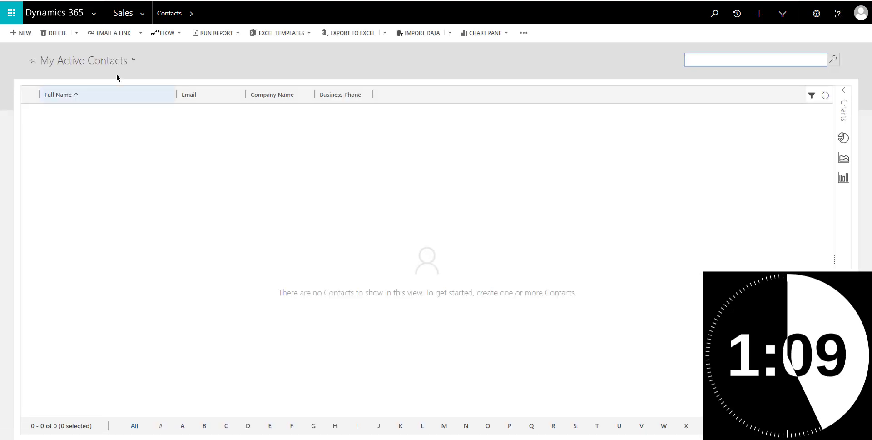
click(111, 67)
click(74, 90)
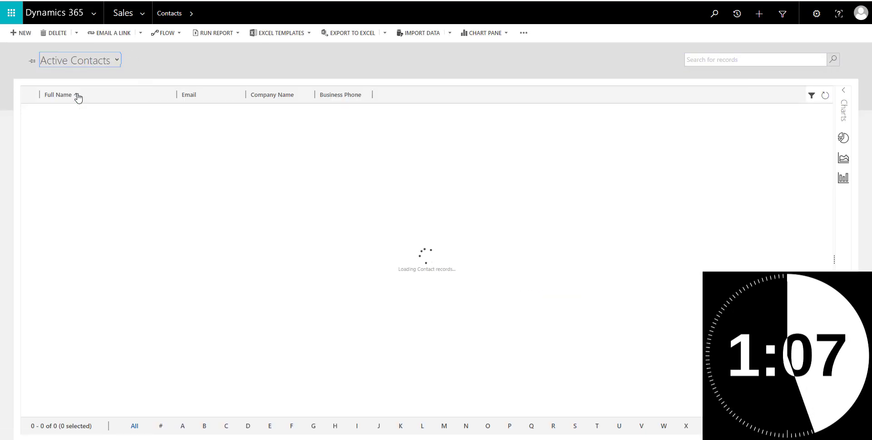
click(75, 268)
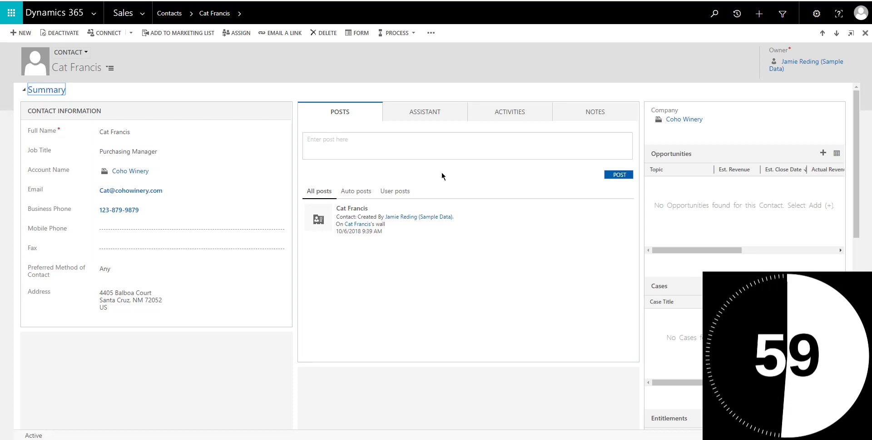
- Start a phone call activity on the contact with subject "Follow Up" and description "Call to debrief"
click(513, 110)
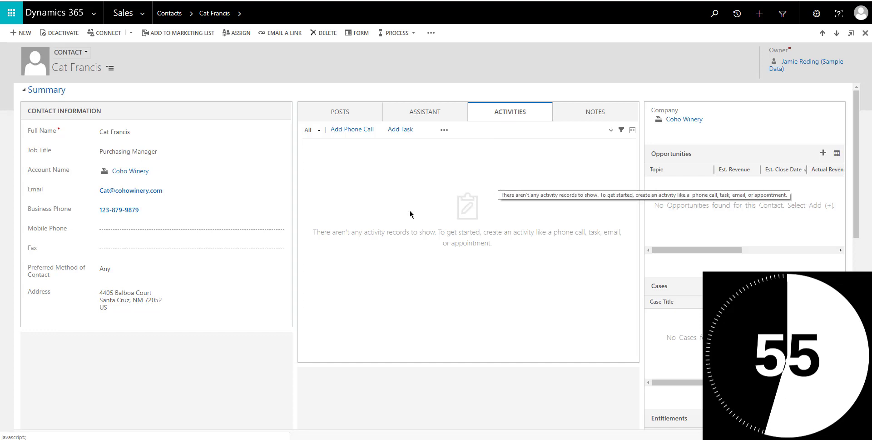
click(342, 131)
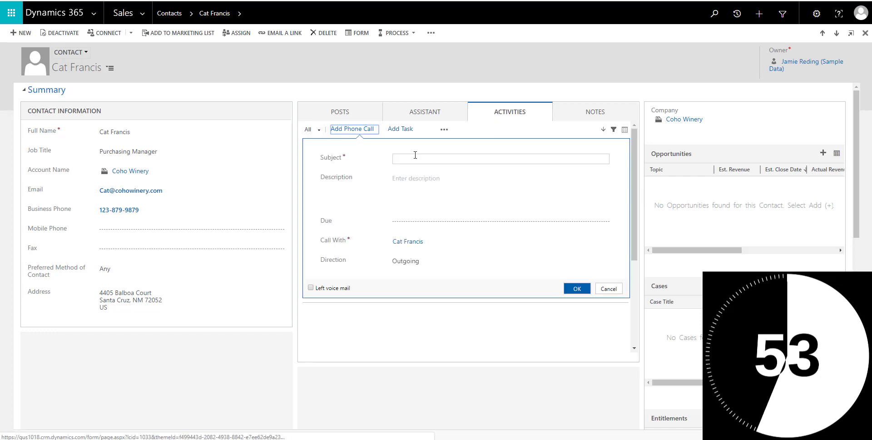
text(F)
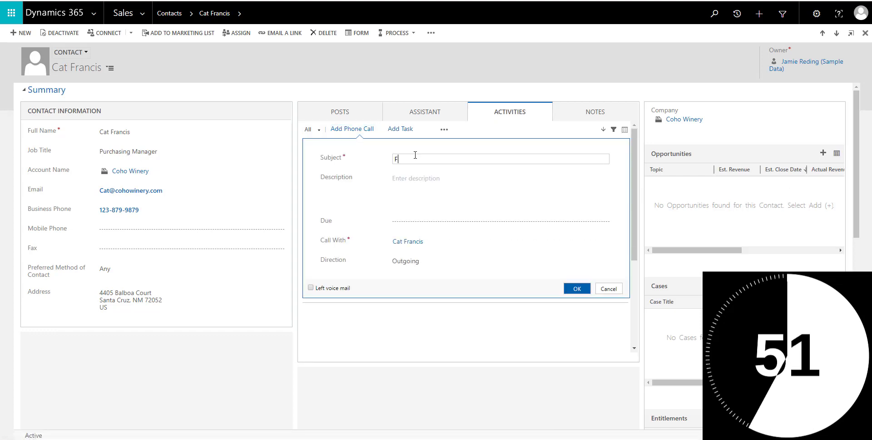
text(ollow Up)
key(Tab)
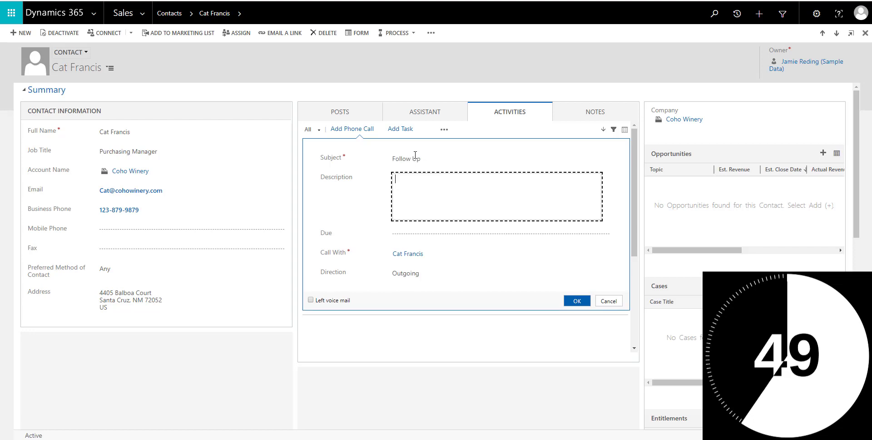
text(Cal:l)
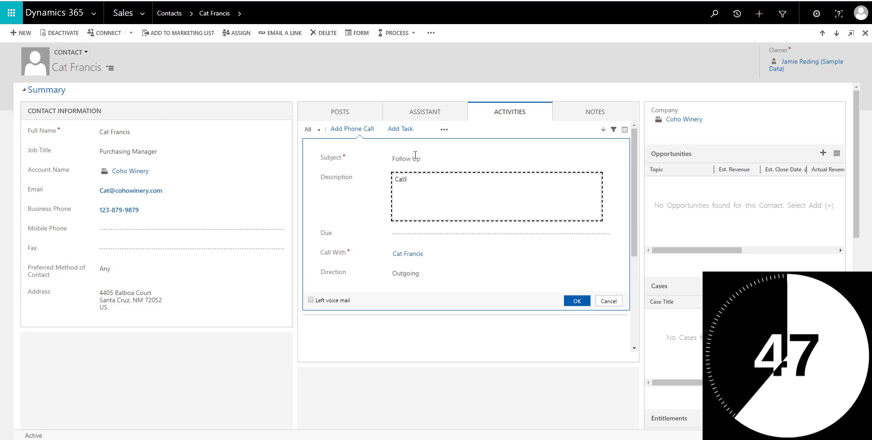
key(BackSpace)
text(to )
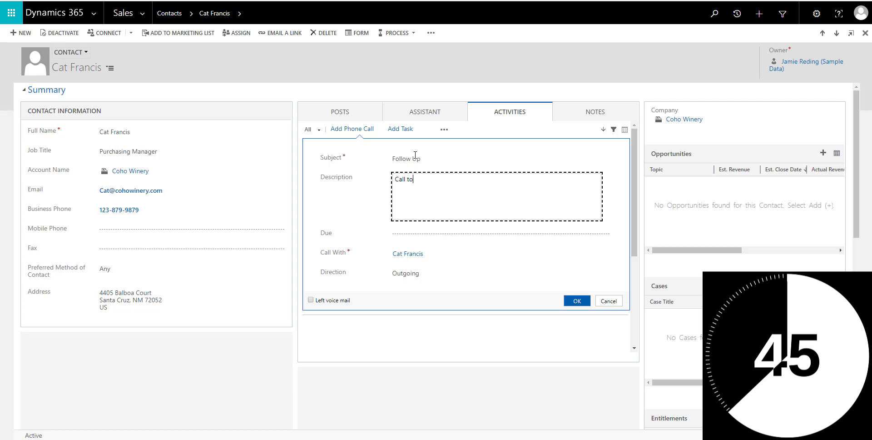
text(debrief)
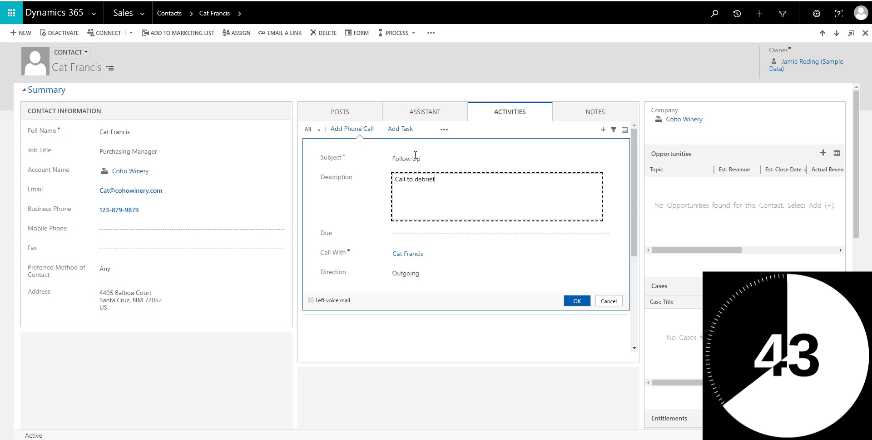
- Set the follow-up call's due date to 10/10/2018 at 8:00 AM and save the contact's activity
click(426, 241)
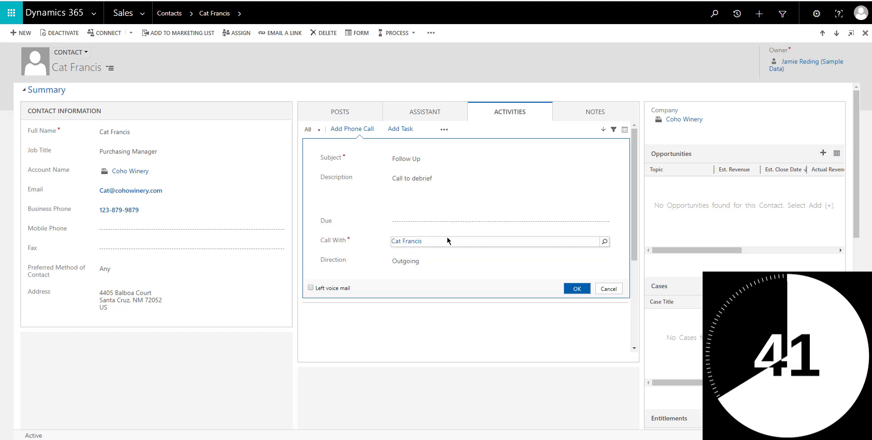
click(481, 223)
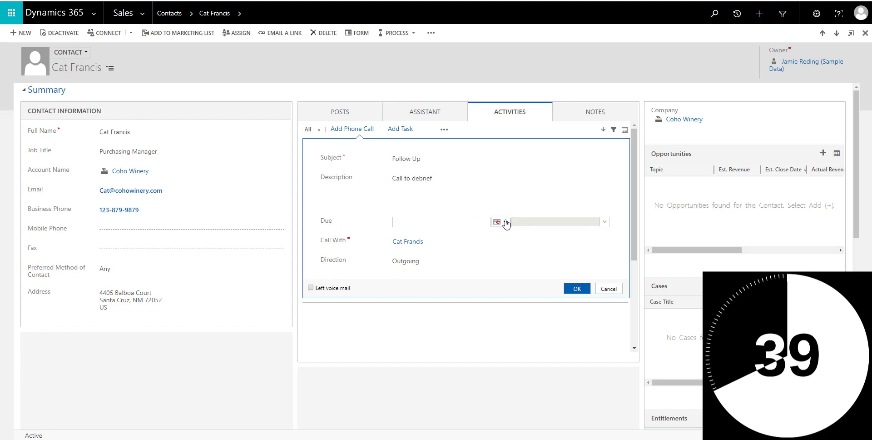
click(505, 222)
click(523, 156)
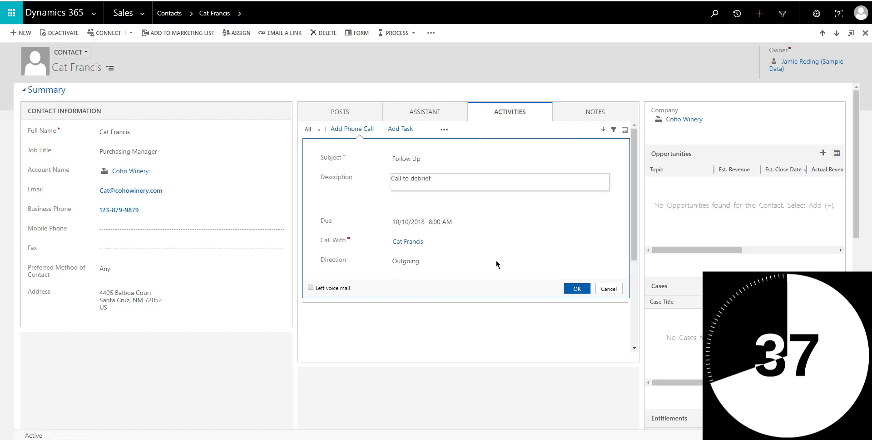
click(578, 289)
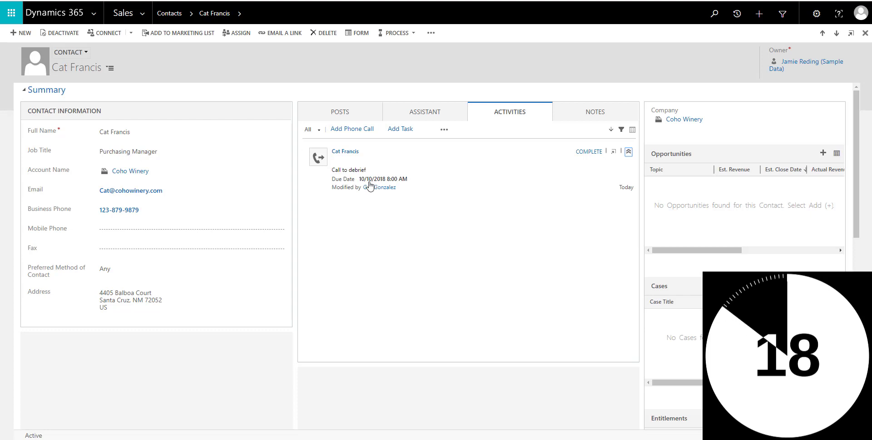
- Open the saved follow-up phone call and append "asdfasdgfadsfgsdfgsdfghsdfghsdfghfdsghdfgh" to its description
click(316, 158)
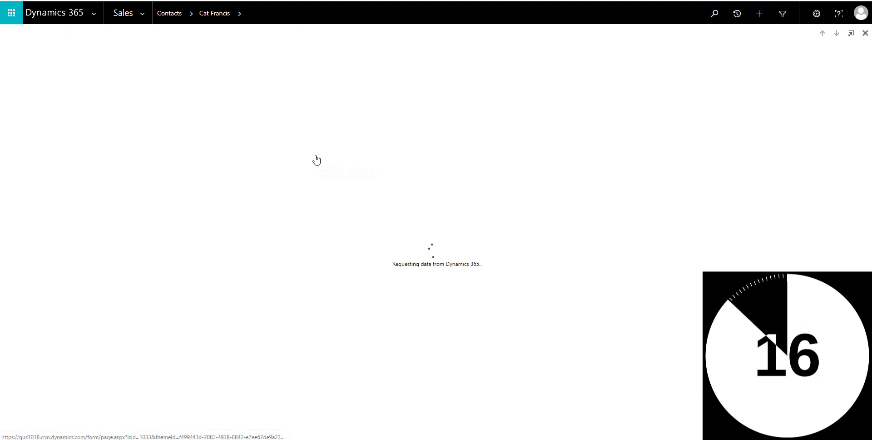
click(197, 214)
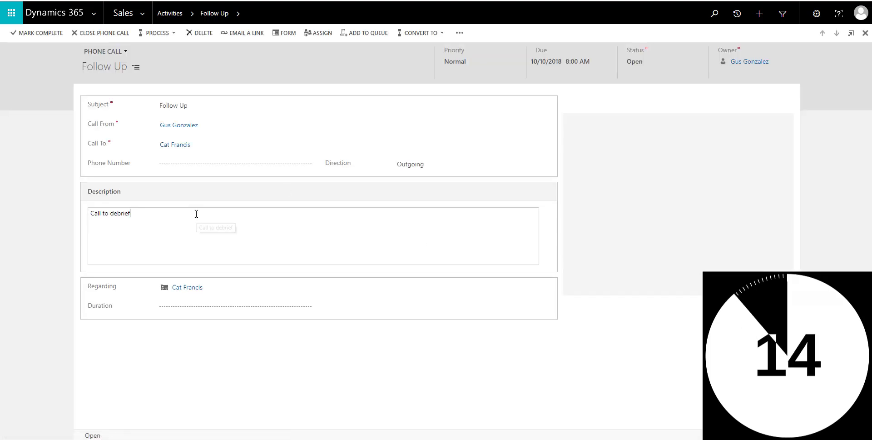
text(asdfasdgfadsfgsdfgsdfghsdfghsdfghfdsghdfgh)
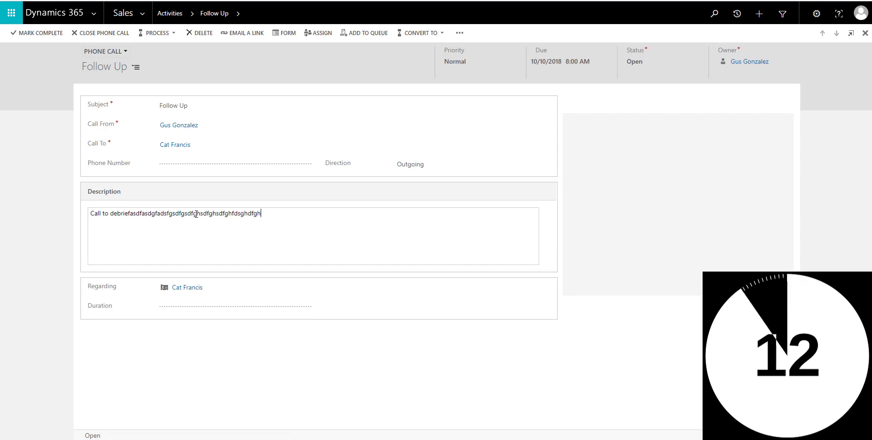